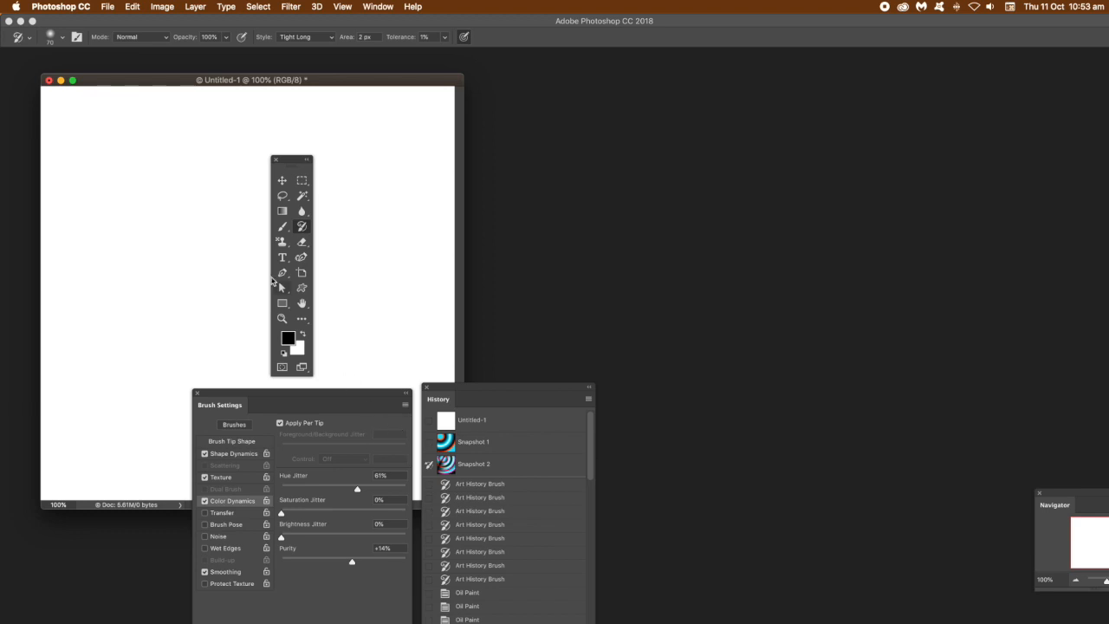
- Draw two overlapping radial gradients across the white canvas in Difference mode using the cyan, black and red gradient
click(283, 213)
drag(286, 164, 486, 169)
drag(232, 395, 249, 430)
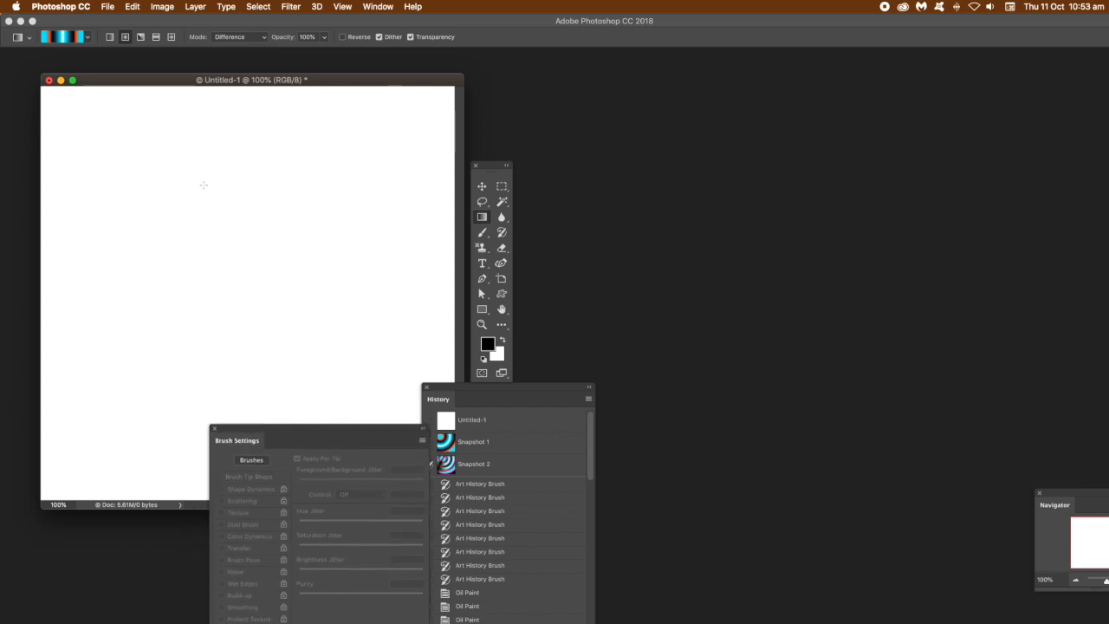
click(88, 39)
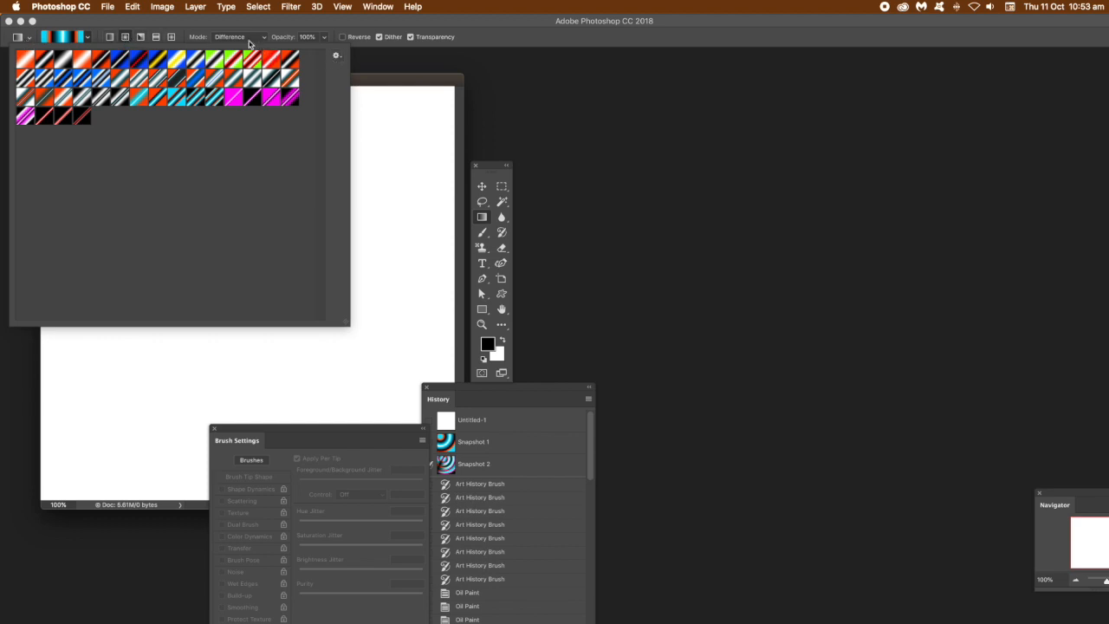
click(238, 30)
drag(191, 156, 428, 367)
drag(67, 470, 386, 132)
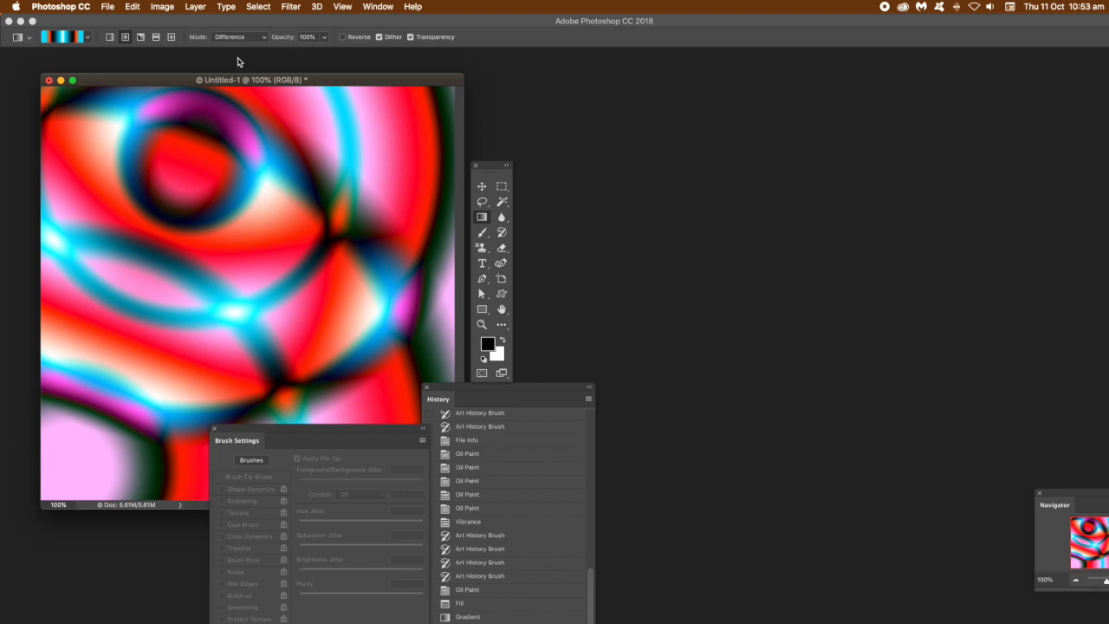
- Save the current gradient image as history snapshot Snapshot 3 from the full document
drag(464, 391, 298, 192)
scroll(424, 386, up, 10)
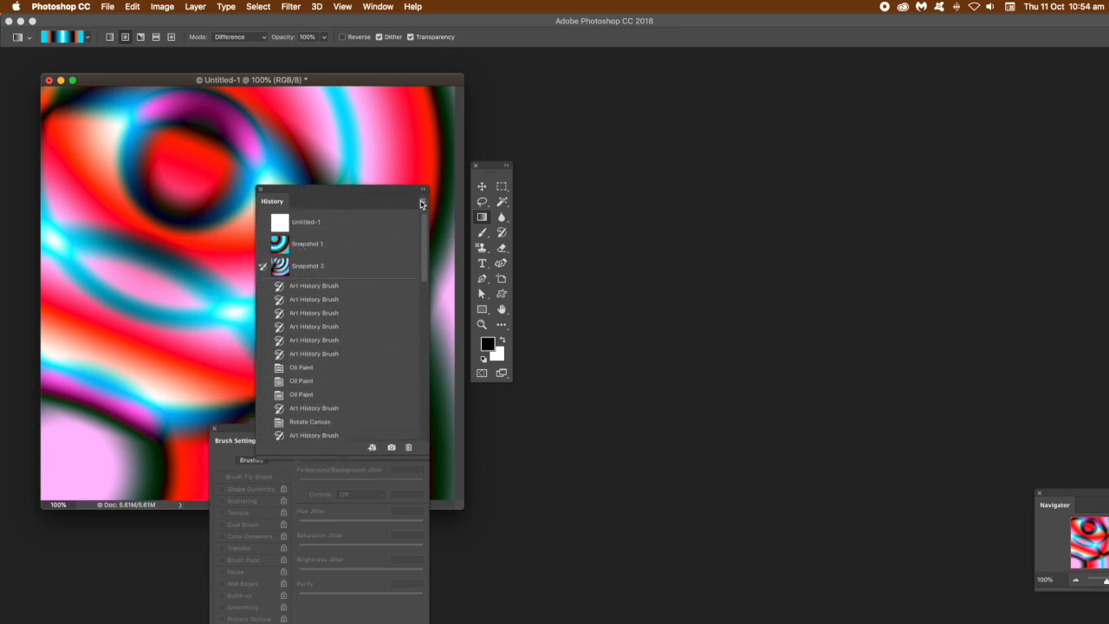
click(422, 200)
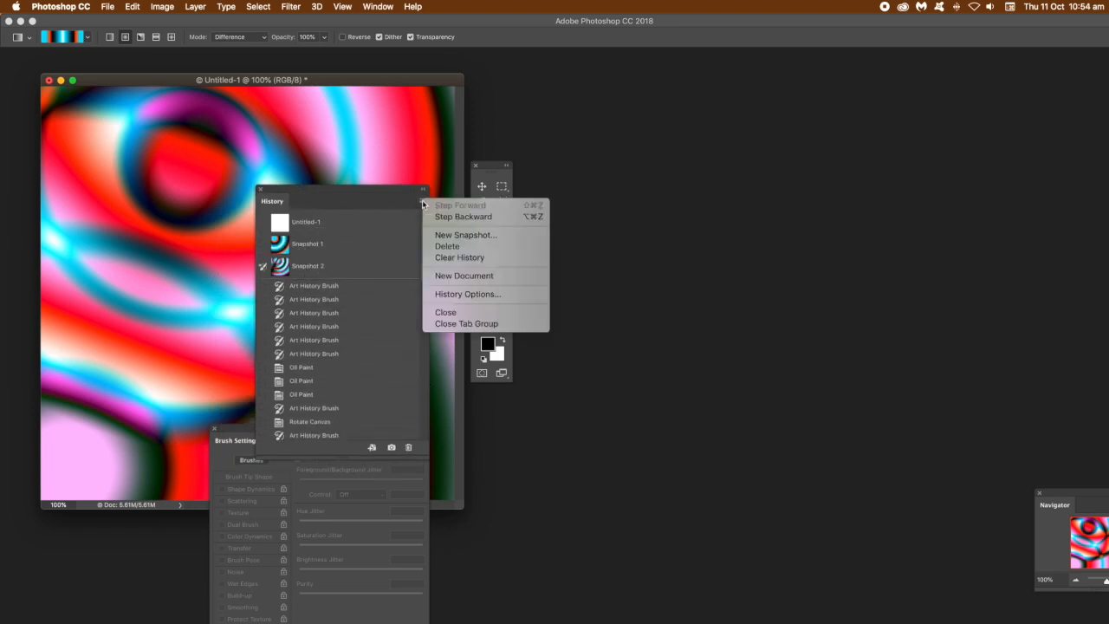
click(481, 237)
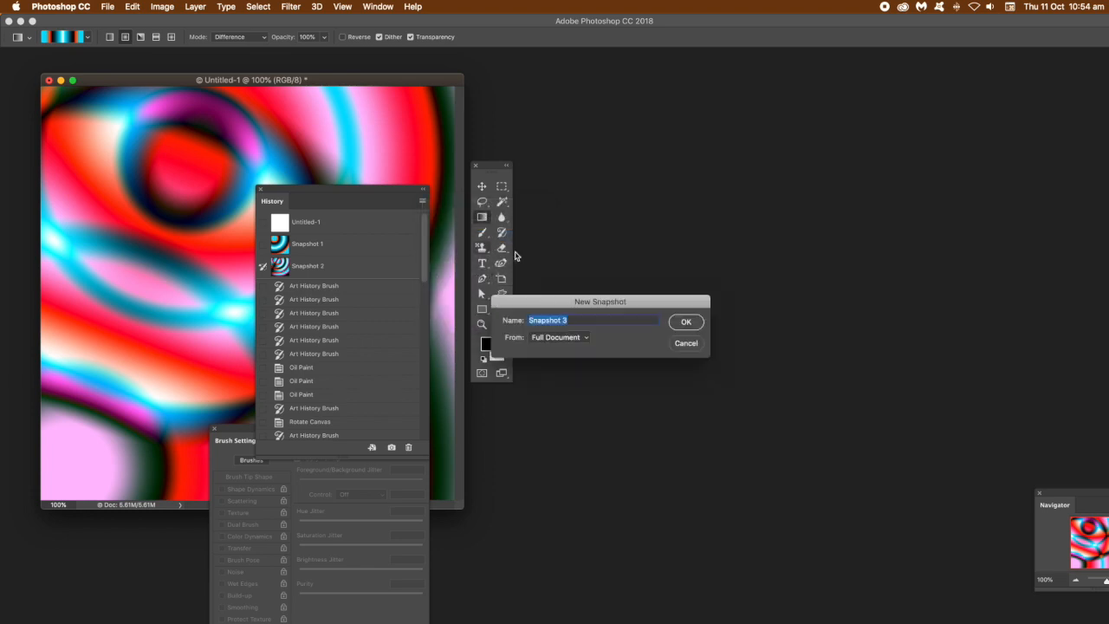
click(684, 322)
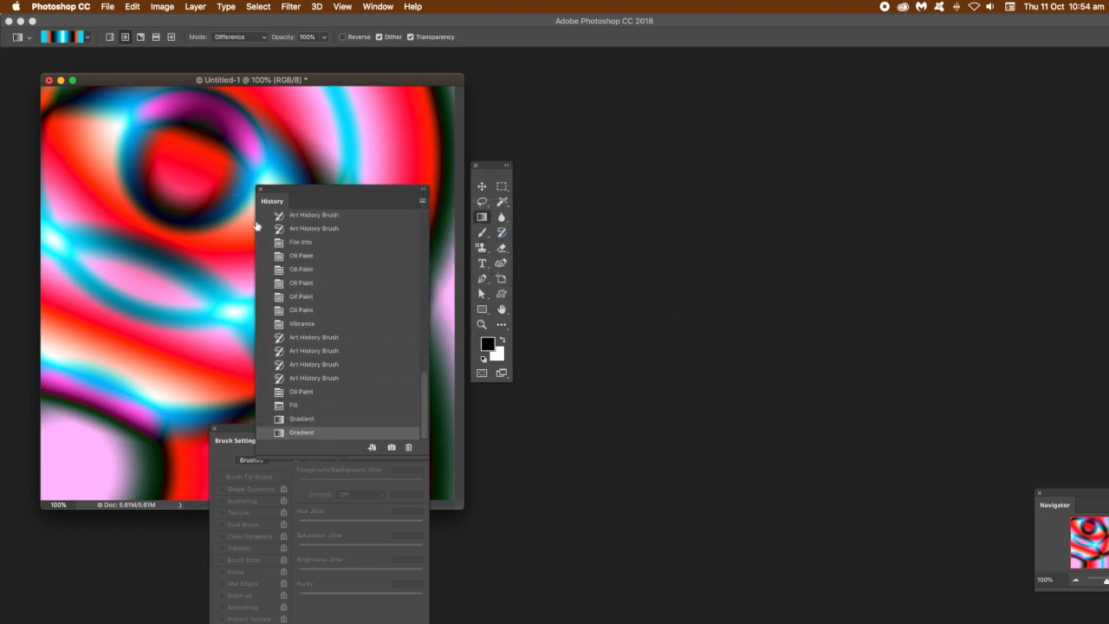
scroll(424, 385, up, 15)
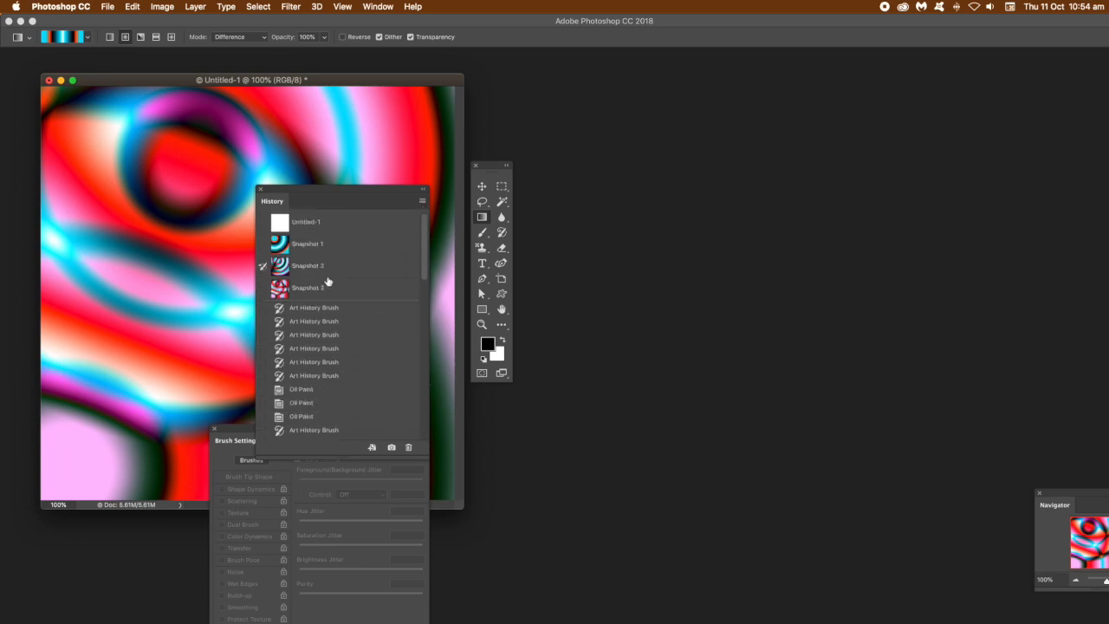
- Overlay further Difference gradients on the image and save the result as full-document snapshot Snapshot 4
drag(154, 179, 357, 149)
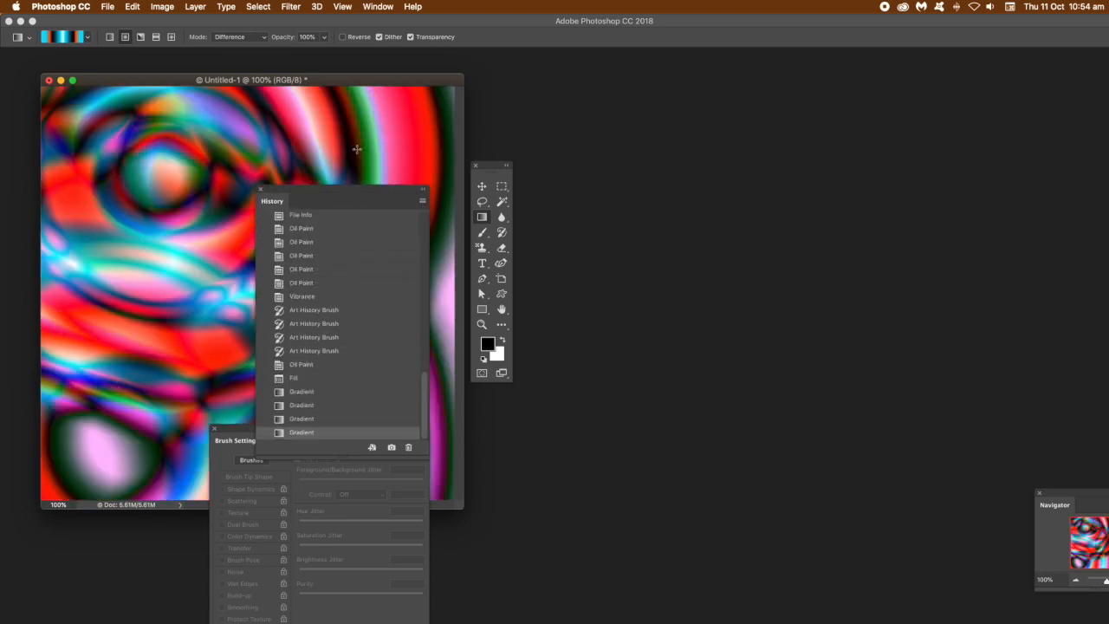
drag(314, 197, 367, 179)
click(471, 188)
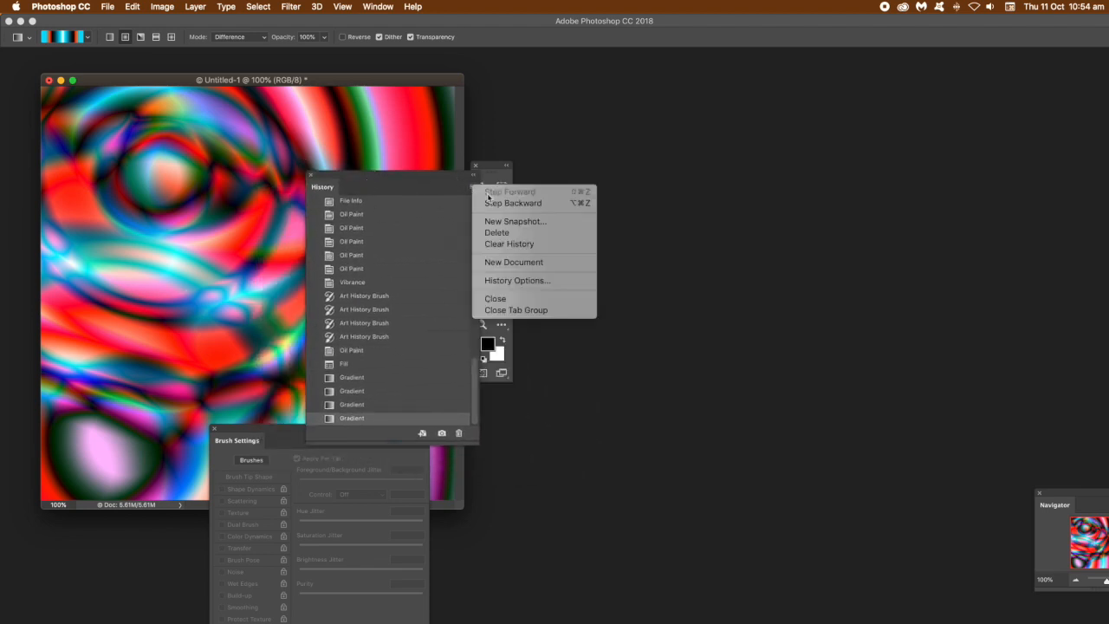
click(532, 220)
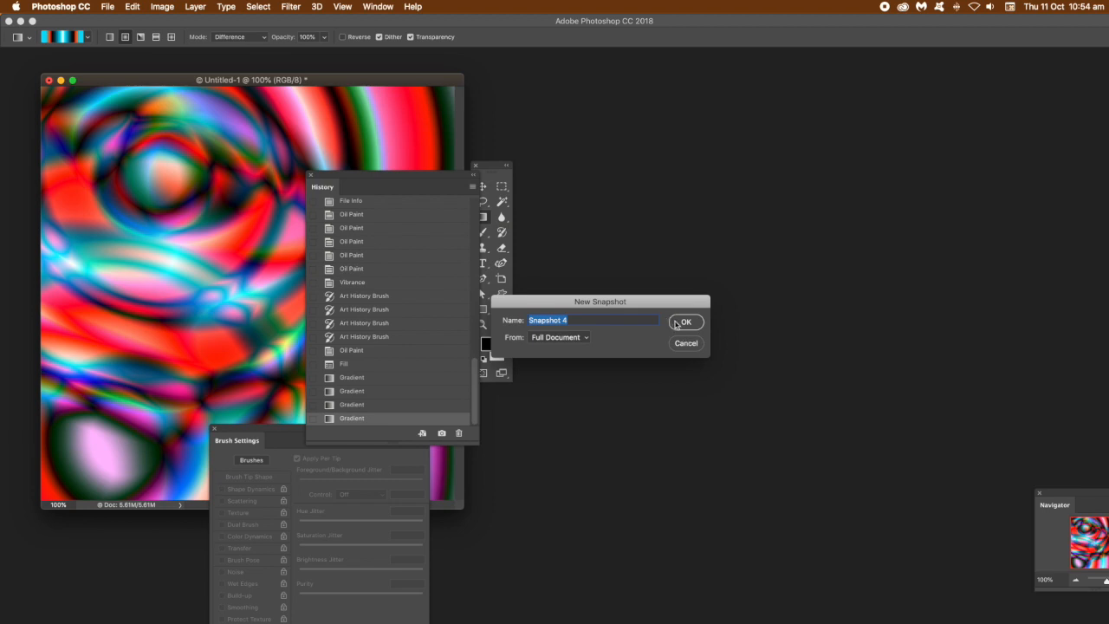
click(680, 322)
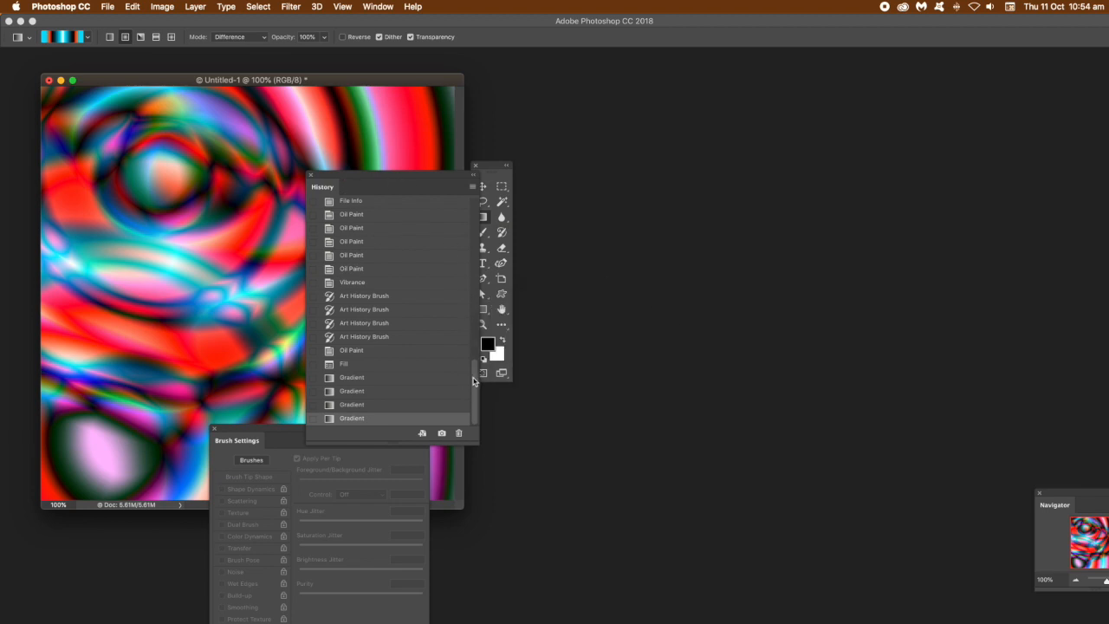
- Set Snapshot 3 as the history source and move the History panel clear of the canvas
drag(474, 381, 472, 179)
click(312, 275)
drag(337, 182, 472, 370)
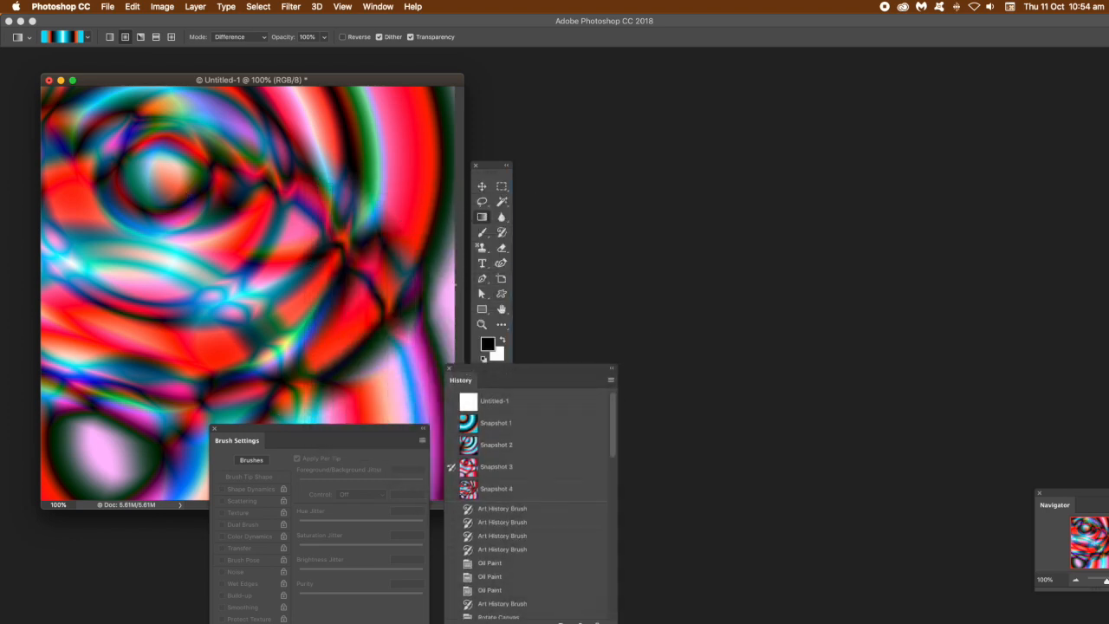
- Choose the Art History Brush and fill the canvas with white in Normal mode at 100% opacity
click(502, 233)
click(132, 7)
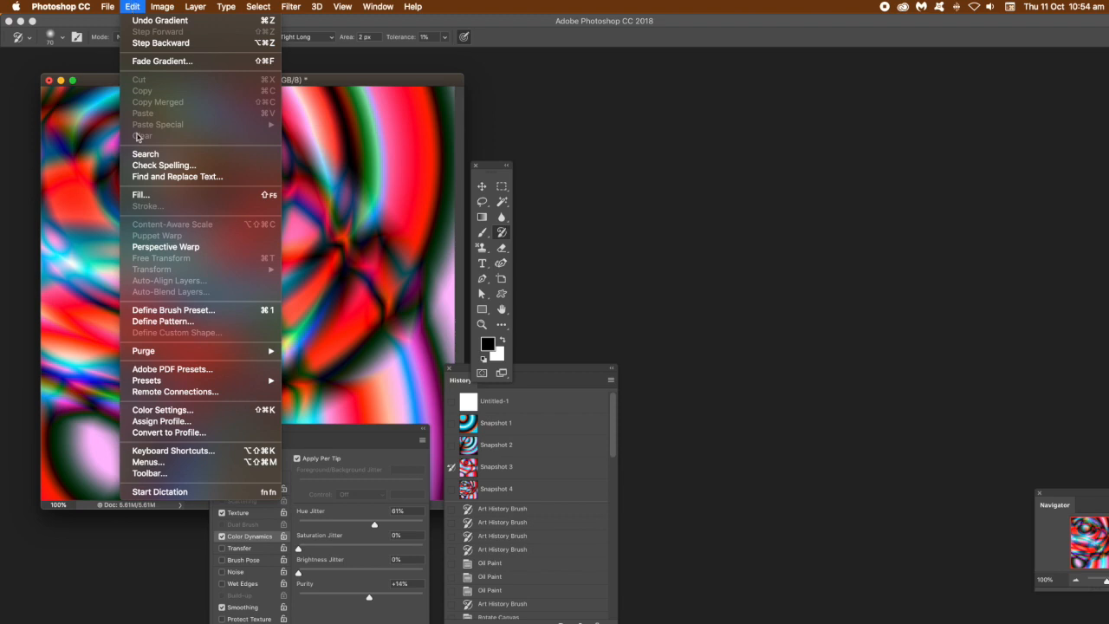
click(149, 195)
drag(542, 257, 249, 260)
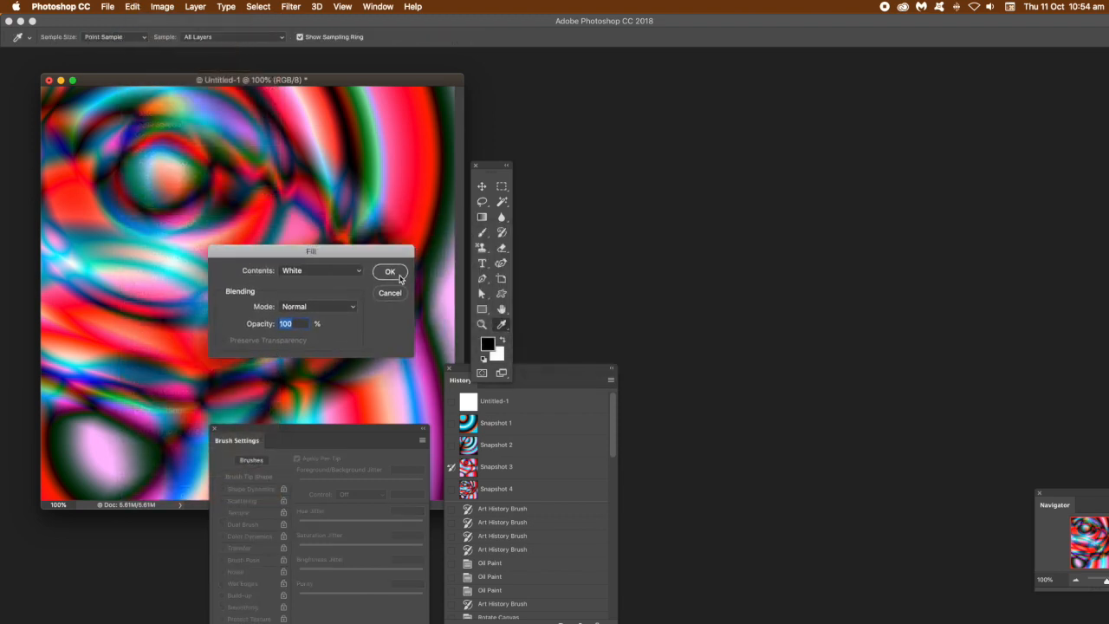
click(390, 272)
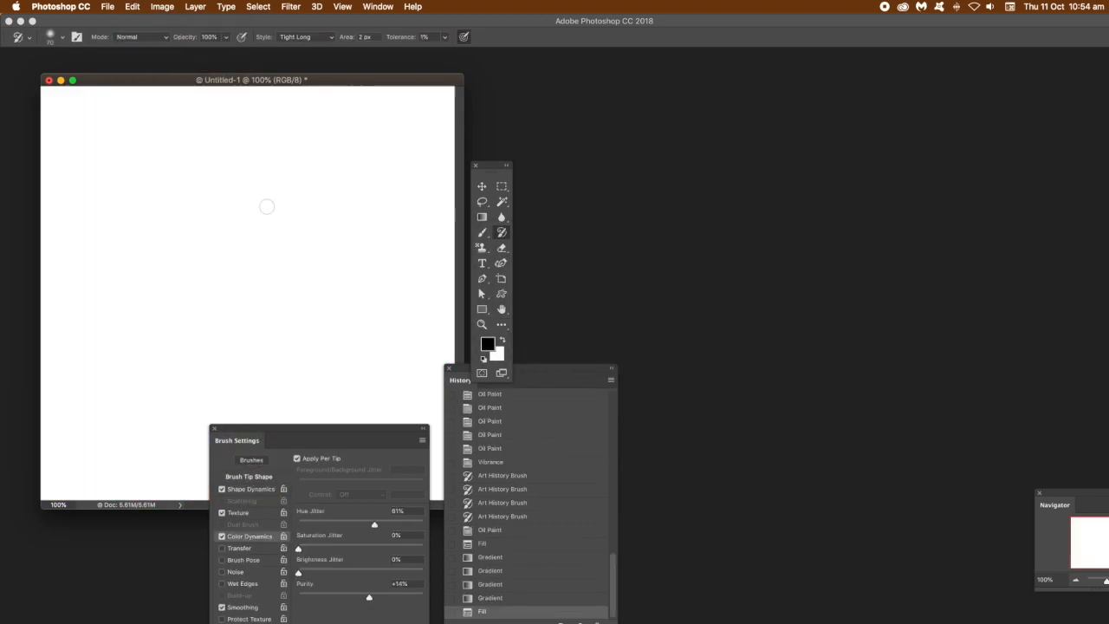
- Review the Art History Brush's presets and its Shape Dynamics and Color Dynamics settings
click(61, 38)
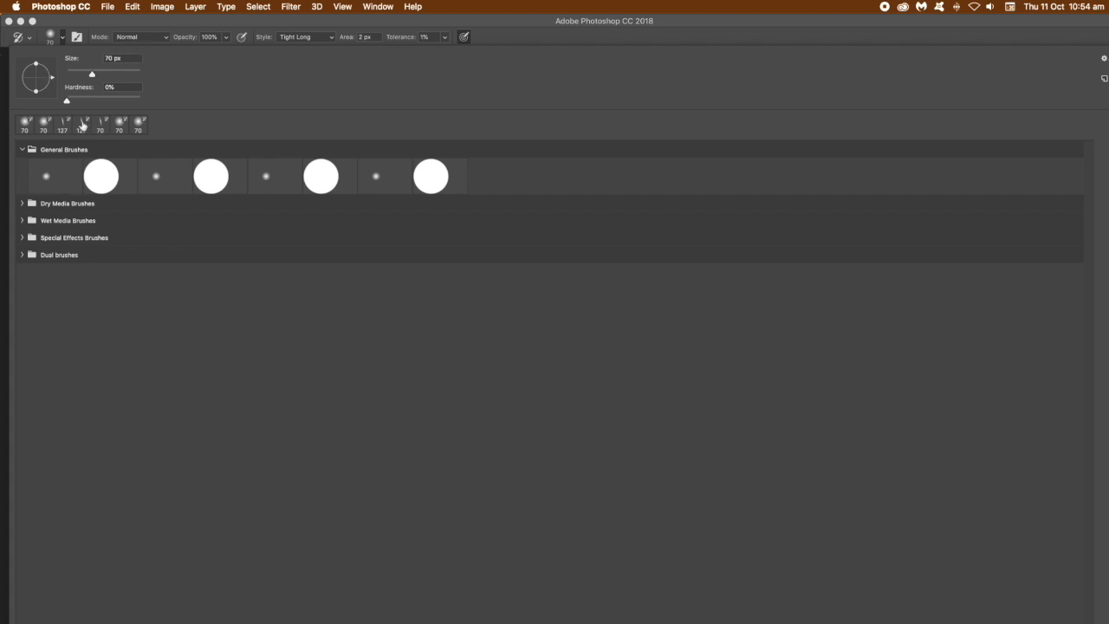
click(469, 27)
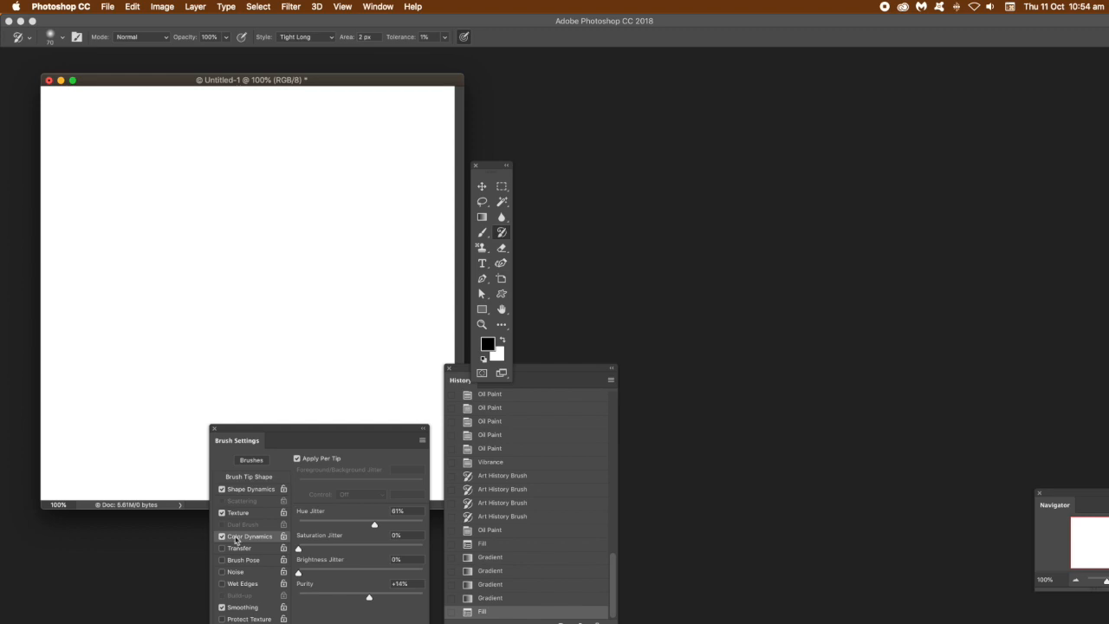
click(250, 489)
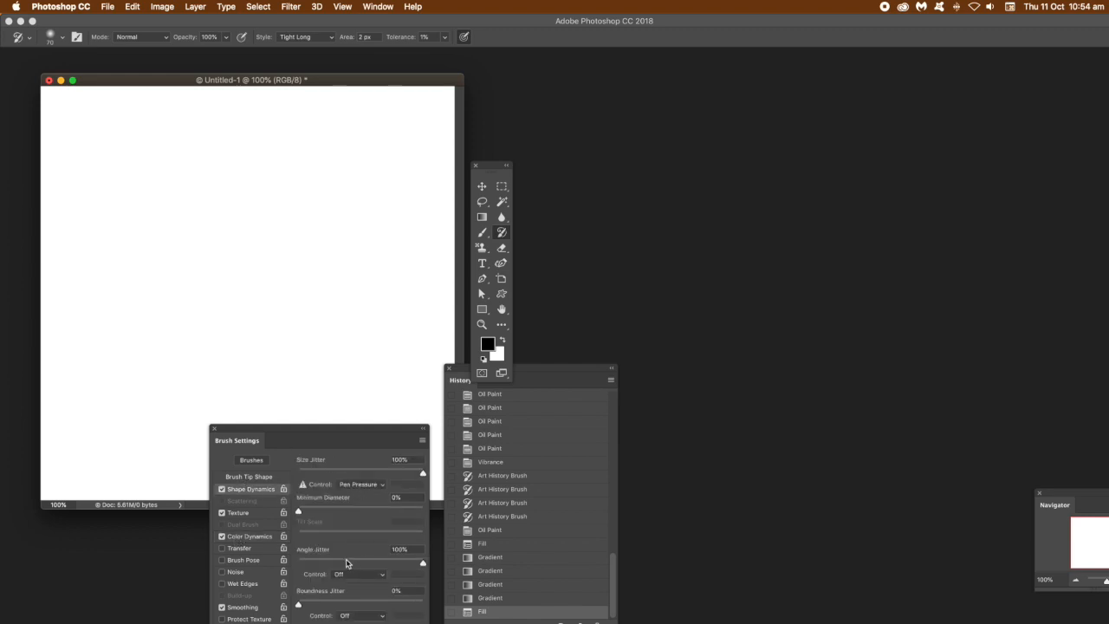
drag(313, 568, 294, 563)
click(259, 542)
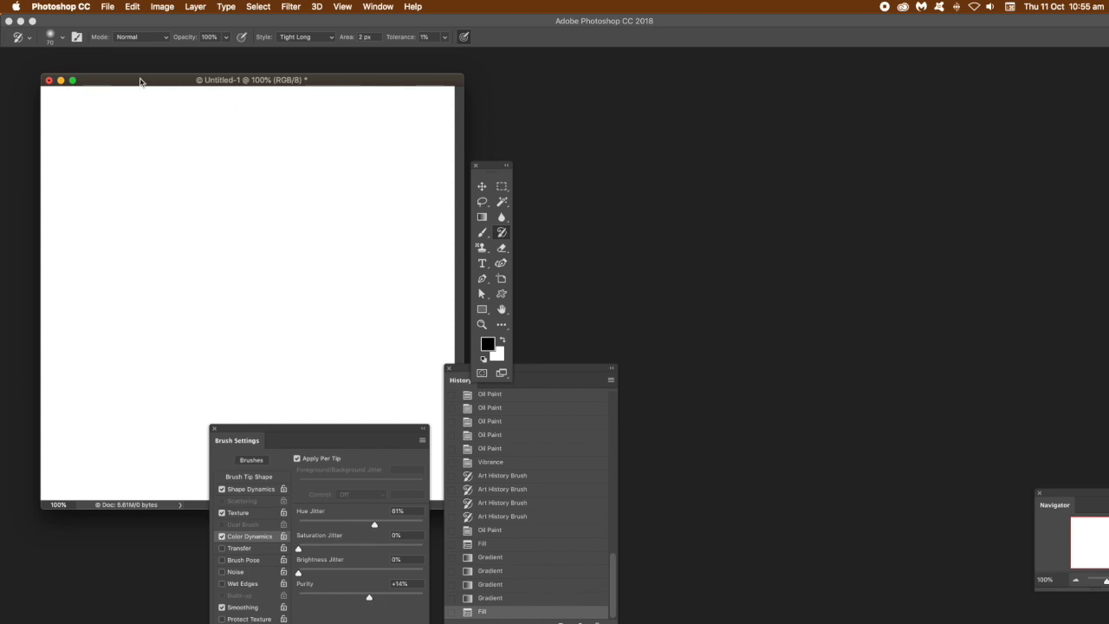
- Paint Art History Brush strokes over the white canvas with the 70 px Tight Long brush, leaving parts white
mouse_move(284, 234)
mouse_down()
mouse_move(303, 232)
mouse_move(221, 177)
mouse_move(270, 155)
mouse_up()
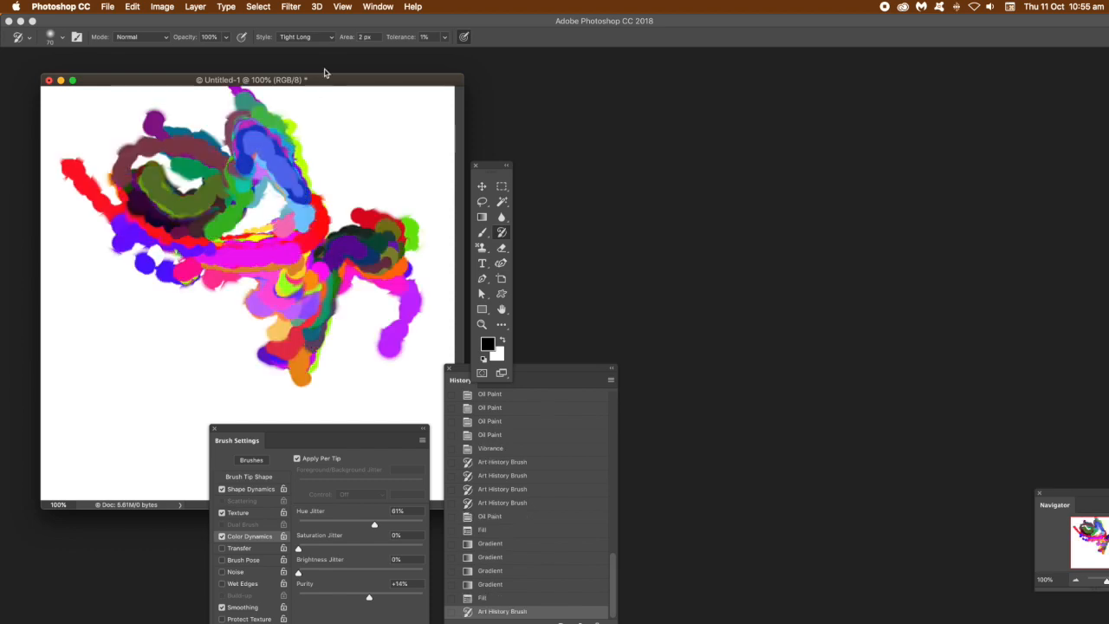
mouse_move(224, 121)
mouse_down()
mouse_move(208, 193)
mouse_move(307, 112)
mouse_move(328, 158)
mouse_move(446, 139)
mouse_move(420, 390)
mouse_move(425, 369)
mouse_move(408, 403)
mouse_move(394, 390)
mouse_move(269, 390)
mouse_move(185, 456)
mouse_move(139, 467)
mouse_move(86, 441)
mouse_move(78, 485)
mouse_move(104, 387)
mouse_move(130, 399)
mouse_up()
right_click(145, 386)
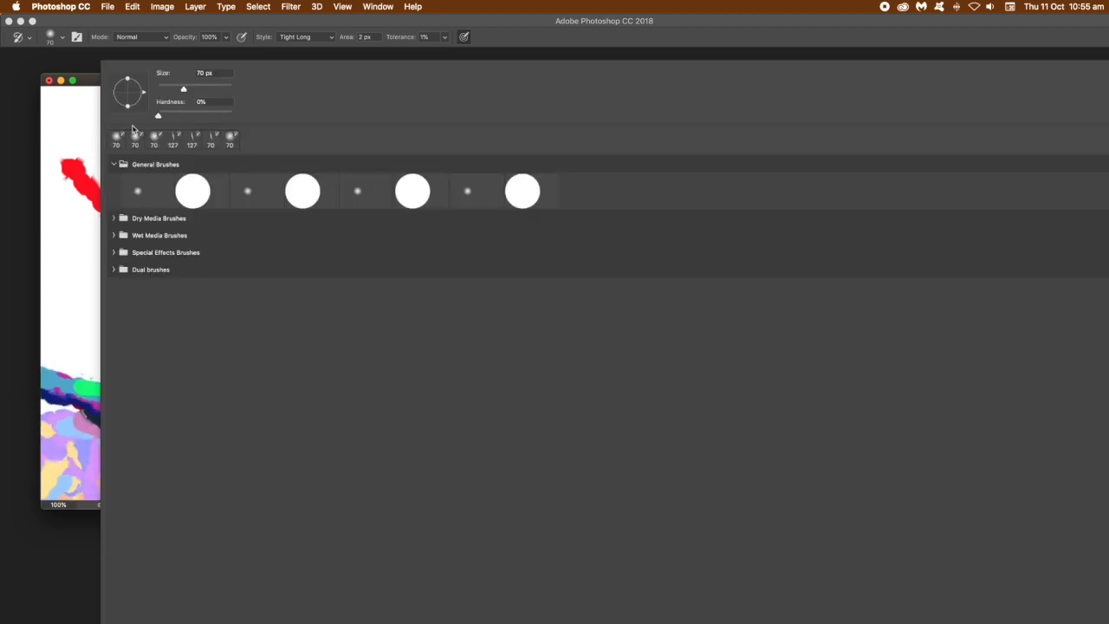
click(84, 84)
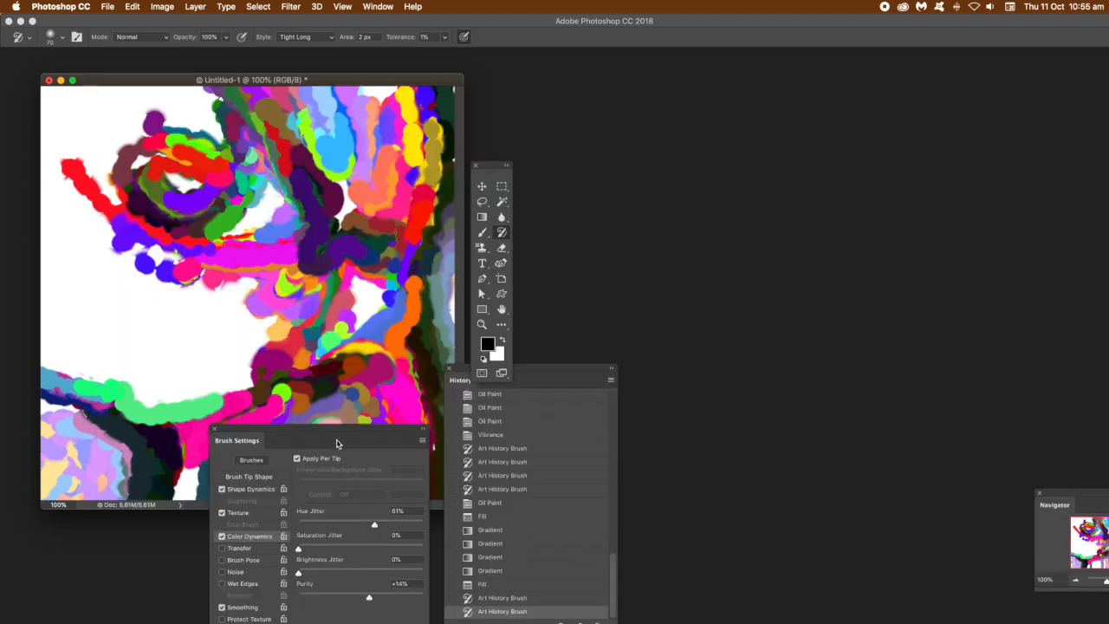
drag(337, 431, 398, 509)
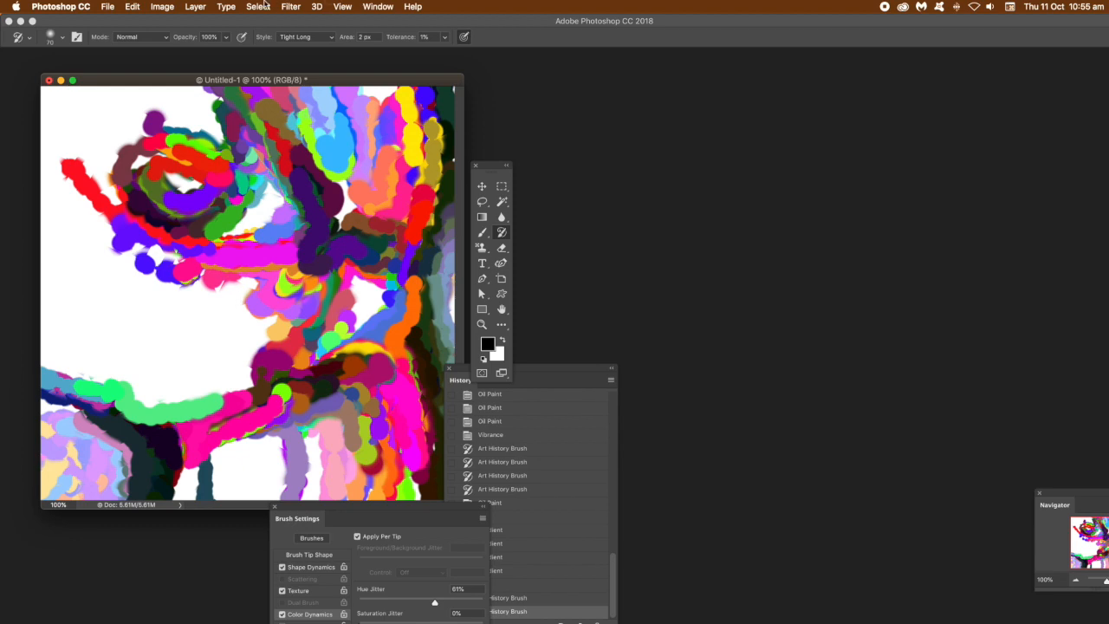
- Rotate the canvas 90° clockwise and paint Art History Brush strokes over the white areas along its upper and left parts
click(169, 8)
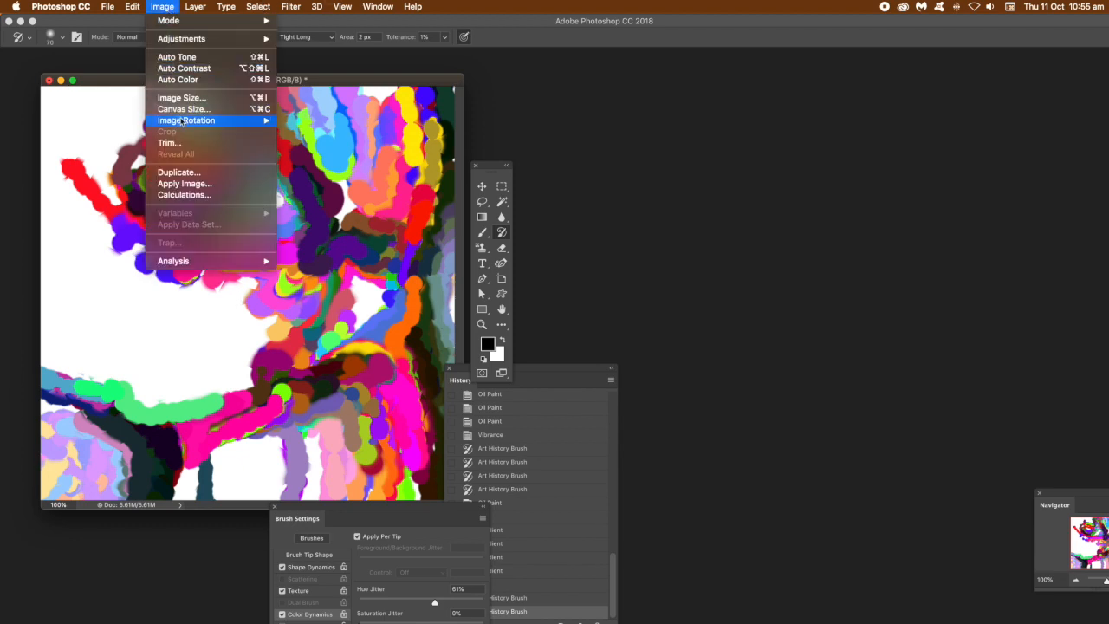
mouse_move(183, 120)
click(344, 132)
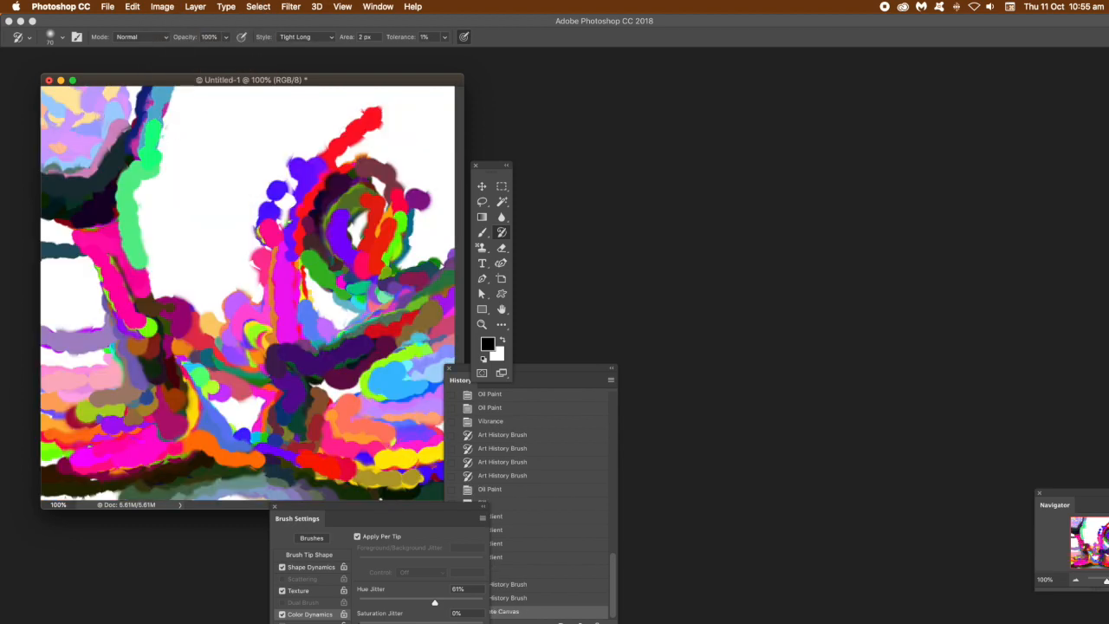
mouse_move(187, 125)
mouse_down()
mouse_move(56, 108)
mouse_move(87, 156)
mouse_move(87, 117)
mouse_move(74, 126)
mouse_move(174, 148)
mouse_move(178, 100)
mouse_move(229, 108)
mouse_move(186, 156)
mouse_move(199, 160)
mouse_move(137, 206)
mouse_move(56, 225)
mouse_move(52, 286)
mouse_move(52, 130)
mouse_move(130, 171)
mouse_move(86, 173)
mouse_move(173, 112)
mouse_move(199, 122)
mouse_move(242, 104)
mouse_move(407, 129)
mouse_move(425, 165)
mouse_move(190, 182)
mouse_move(173, 251)
mouse_move(95, 294)
mouse_move(69, 330)
mouse_move(86, 260)
mouse_move(76, 416)
mouse_up()
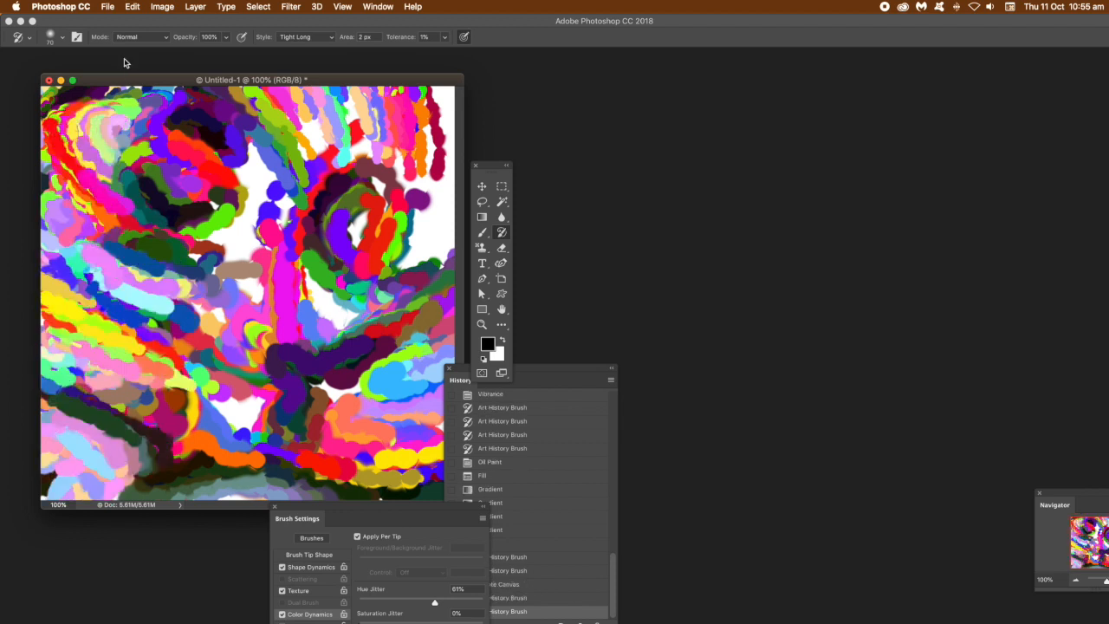
- Rotate the canvas another 90° clockwise and paint Art History Brush strokes in its upper-left area
click(150, 7)
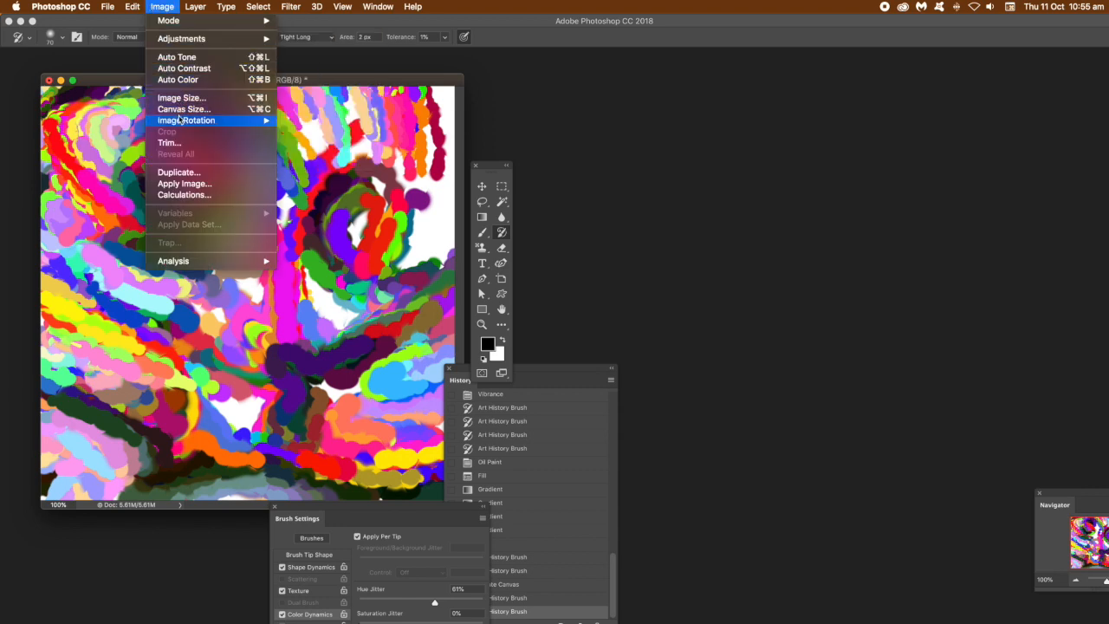
mouse_move(201, 123)
click(308, 132)
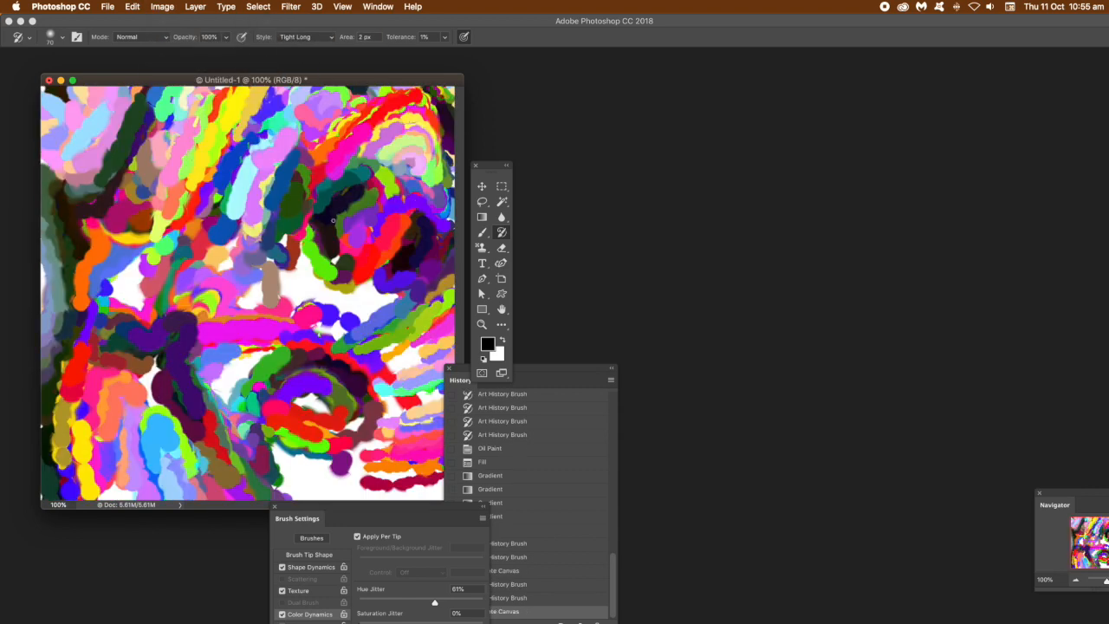
mouse_move(91, 133)
mouse_down()
mouse_move(76, 128)
mouse_move(62, 201)
mouse_move(97, 143)
mouse_move(122, 217)
mouse_move(134, 140)
mouse_up()
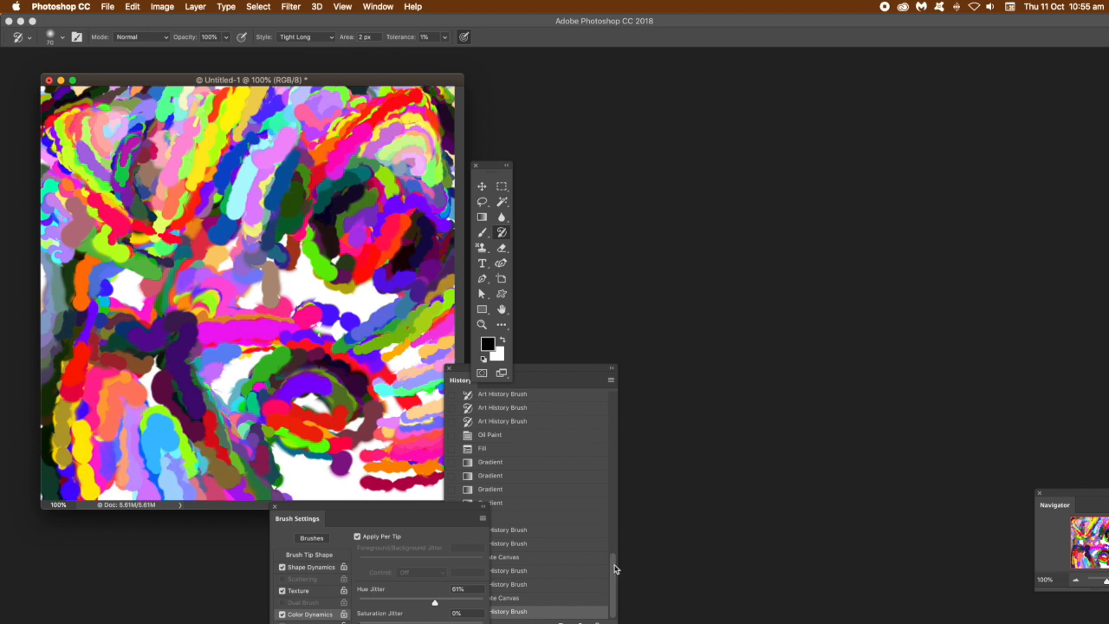
- Set Snapshot 4 as the history source and paint Art History Brush strokes over most of the canvas
drag(614, 568, 616, 381)
click(452, 490)
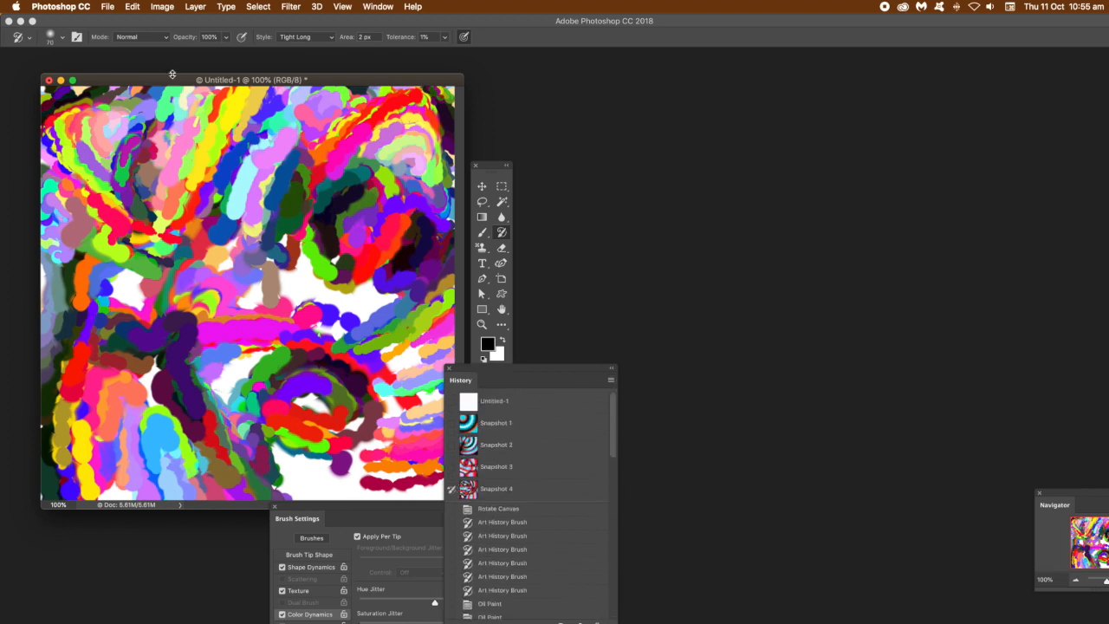
mouse_move(130, 121)
mouse_down()
mouse_move(119, 156)
mouse_move(82, 112)
mouse_move(204, 106)
mouse_up()
mouse_move(76, 146)
mouse_down()
mouse_move(100, 165)
mouse_move(68, 221)
mouse_move(105, 318)
mouse_move(234, 130)
mouse_move(373, 112)
mouse_move(424, 173)
mouse_move(409, 280)
mouse_move(429, 451)
mouse_move(381, 416)
mouse_move(364, 468)
mouse_move(192, 387)
mouse_move(191, 312)
mouse_move(268, 381)
mouse_move(329, 260)
mouse_move(364, 321)
mouse_up()
mouse_move(287, 221)
mouse_down()
mouse_move(295, 260)
mouse_move(251, 303)
mouse_move(89, 145)
mouse_up()
drag(299, 201, 364, 320)
- Apply the Oil Paint filter with Stylization 9.5, Cleanliness 8.9, Scale 5.8, Bristle Detail 10.0 and Lighting off
click(289, 7)
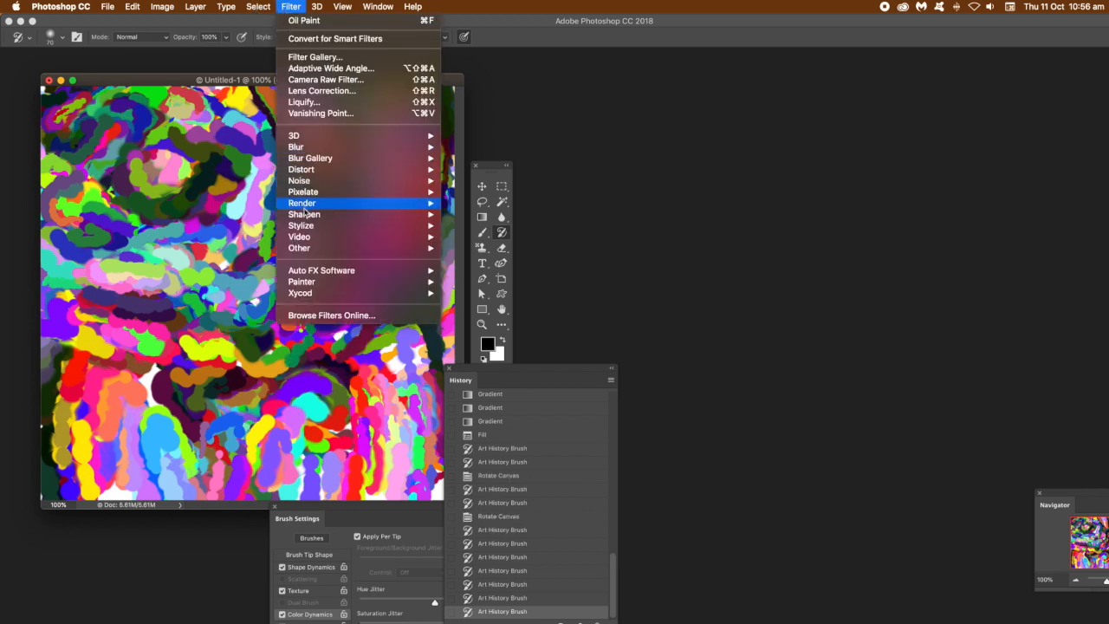
mouse_move(312, 225)
click(470, 273)
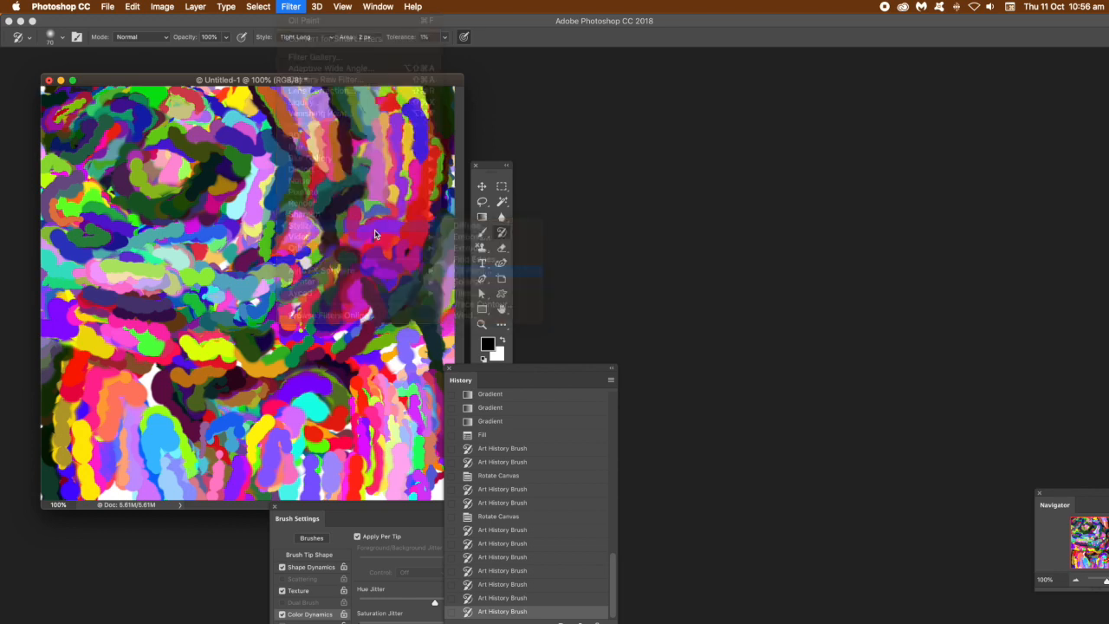
mouse_move(743, 145)
mouse_down()
mouse_move(291, 204)
mouse_move(303, 197)
mouse_up()
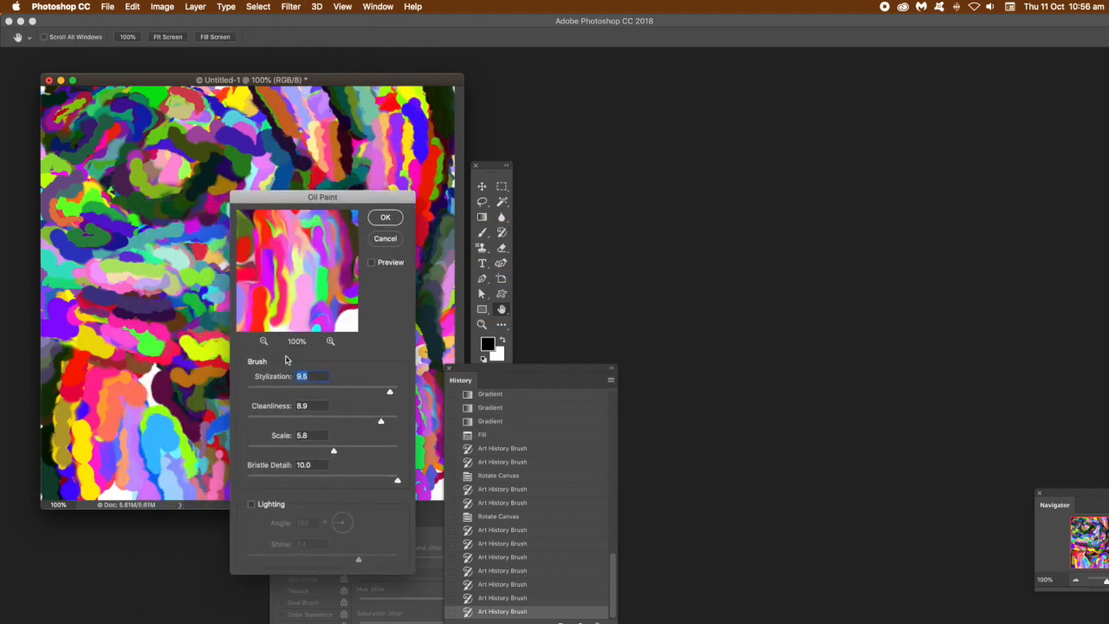
drag(304, 256, 378, 299)
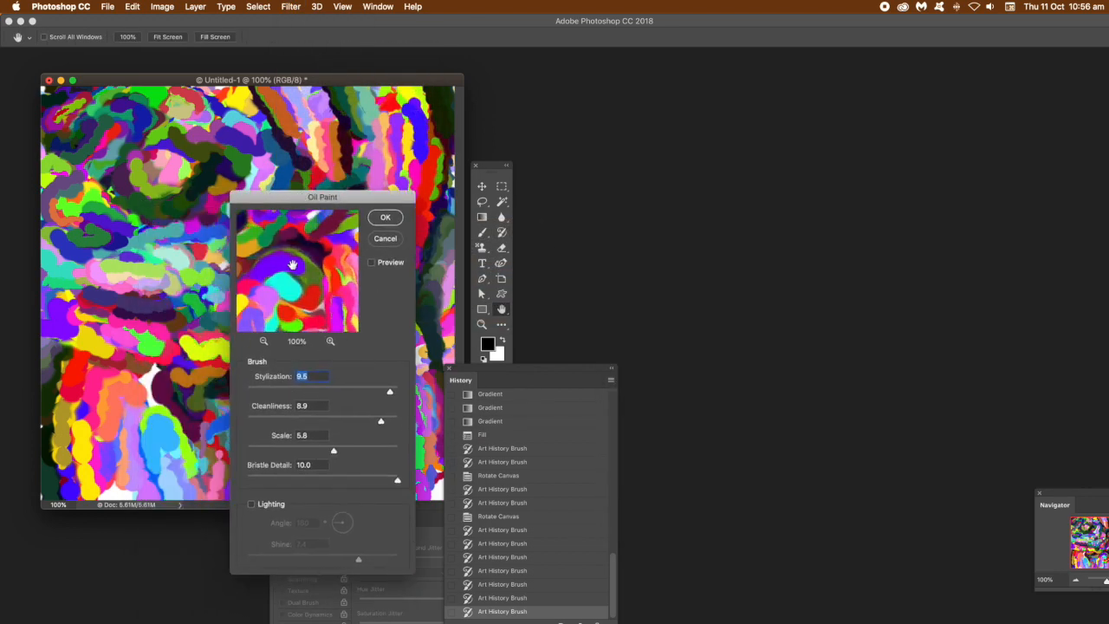
click(386, 217)
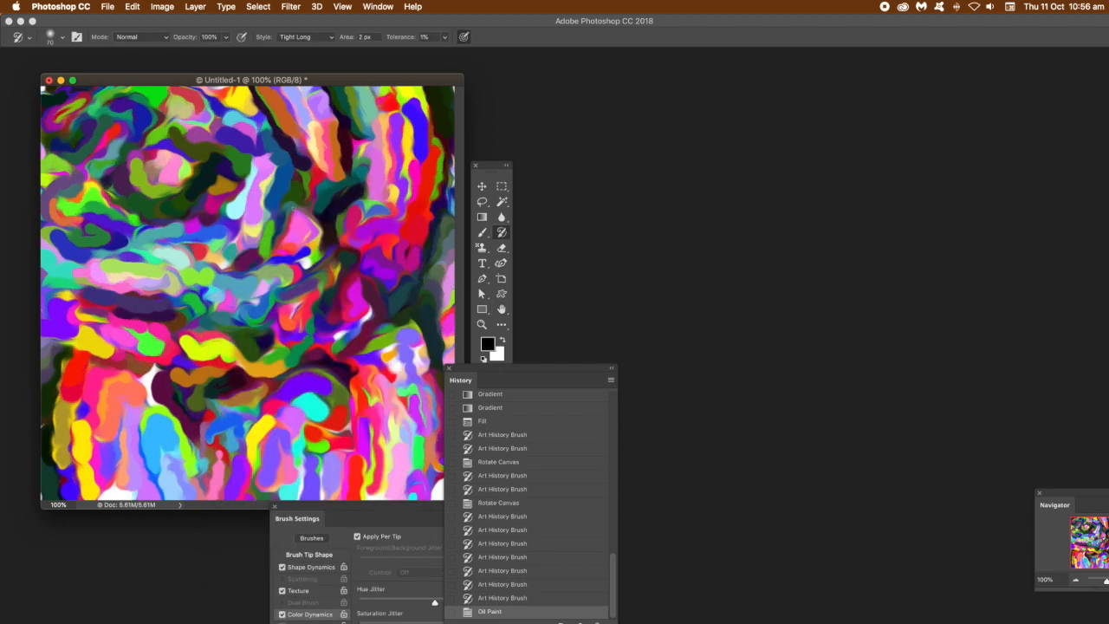
- Reapply the Oil Paint filter with the same settings five more times to smooth the strokes further
click(288, 7)
click(303, 21)
click(291, 8)
click(296, 21)
click(292, 7)
click(297, 20)
click(292, 8)
click(296, 21)
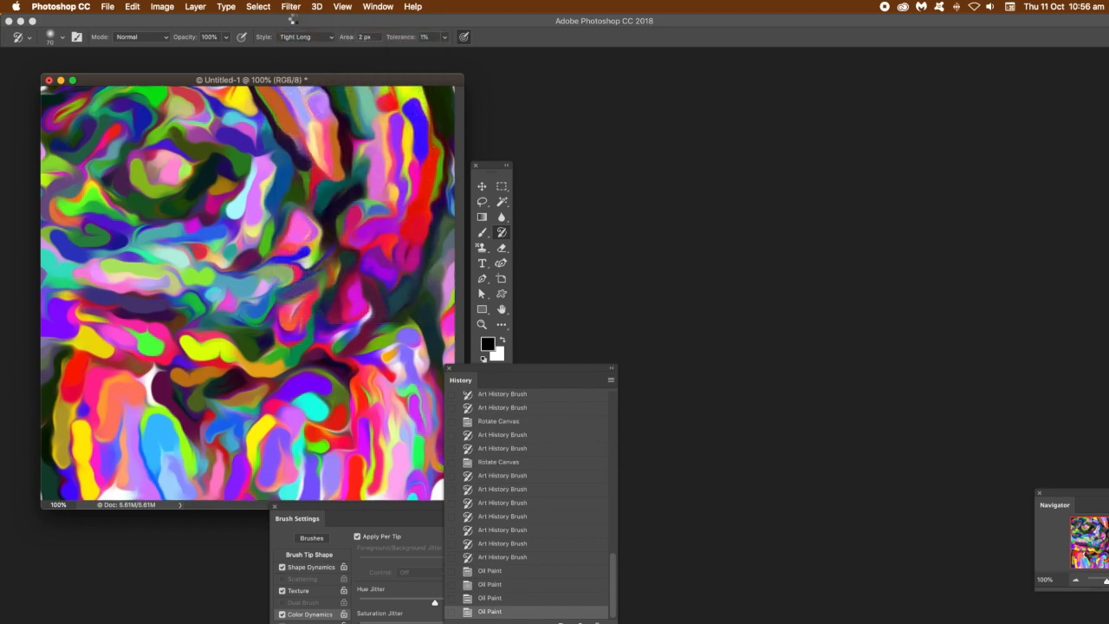
click(291, 8)
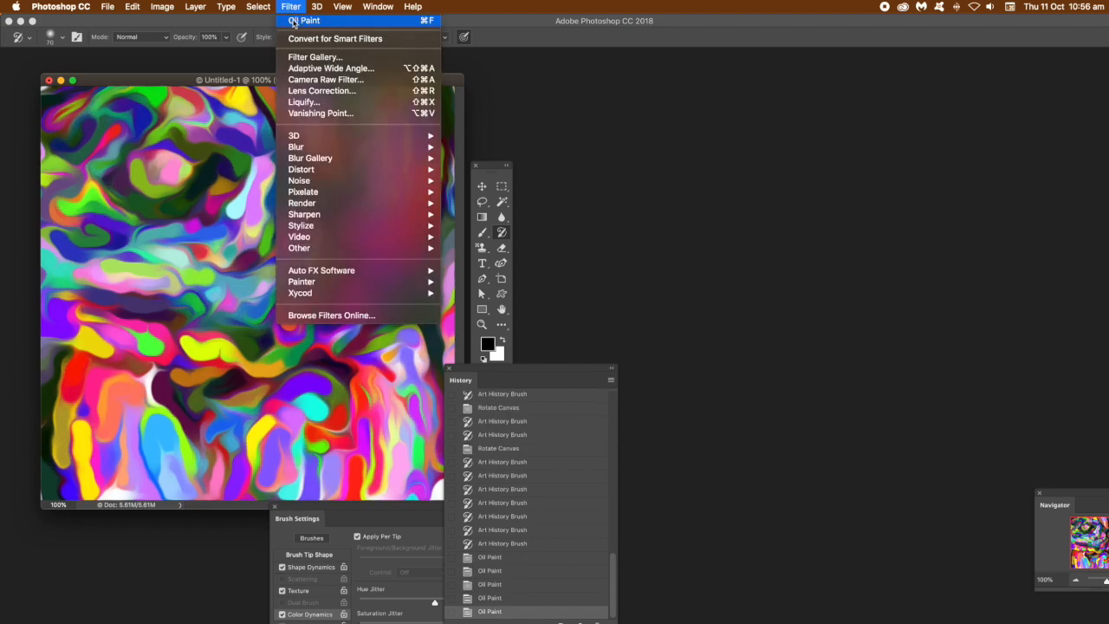
click(297, 20)
- Open the Color Lookup adjustment for the painted image and move its dialog over the lower part of the artwork
click(163, 8)
mouse_move(170, 40)
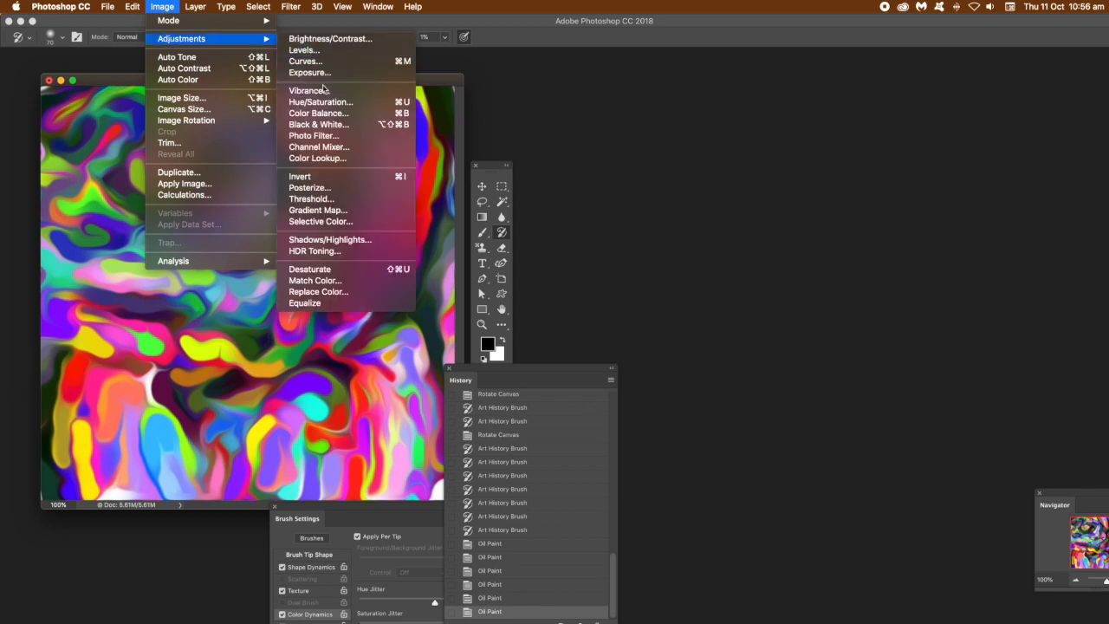
click(330, 163)
drag(870, 253, 266, 297)
- Try the Candlelight.CUBE and filmstock_50.3dl 3DLUT files on the artwork in Color Lookup
click(268, 322)
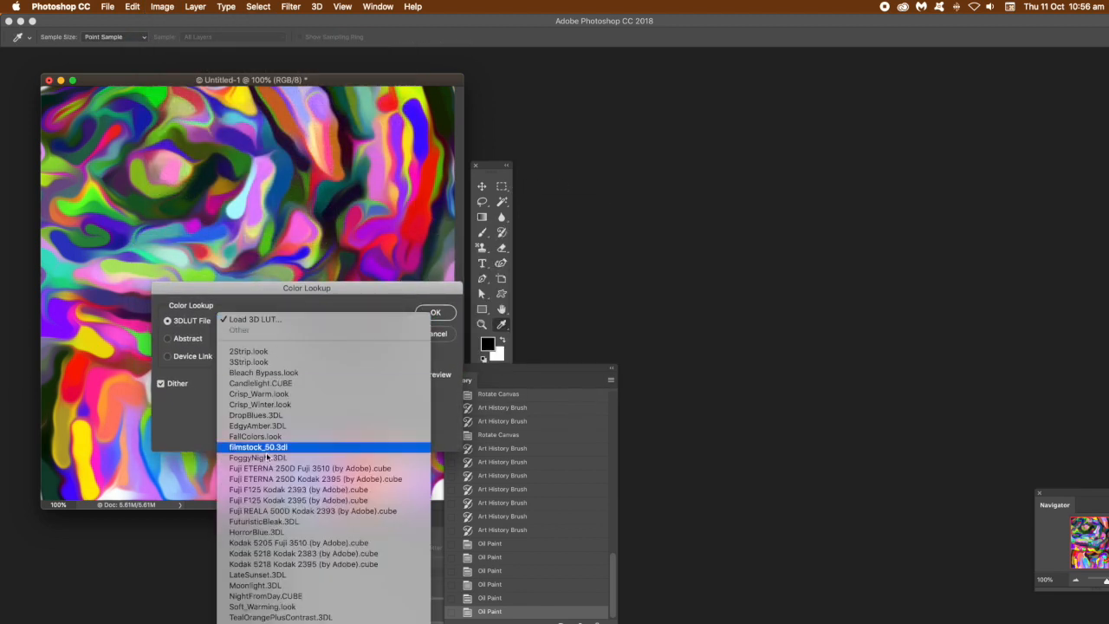
click(281, 388)
drag(275, 292, 347, 396)
click(362, 428)
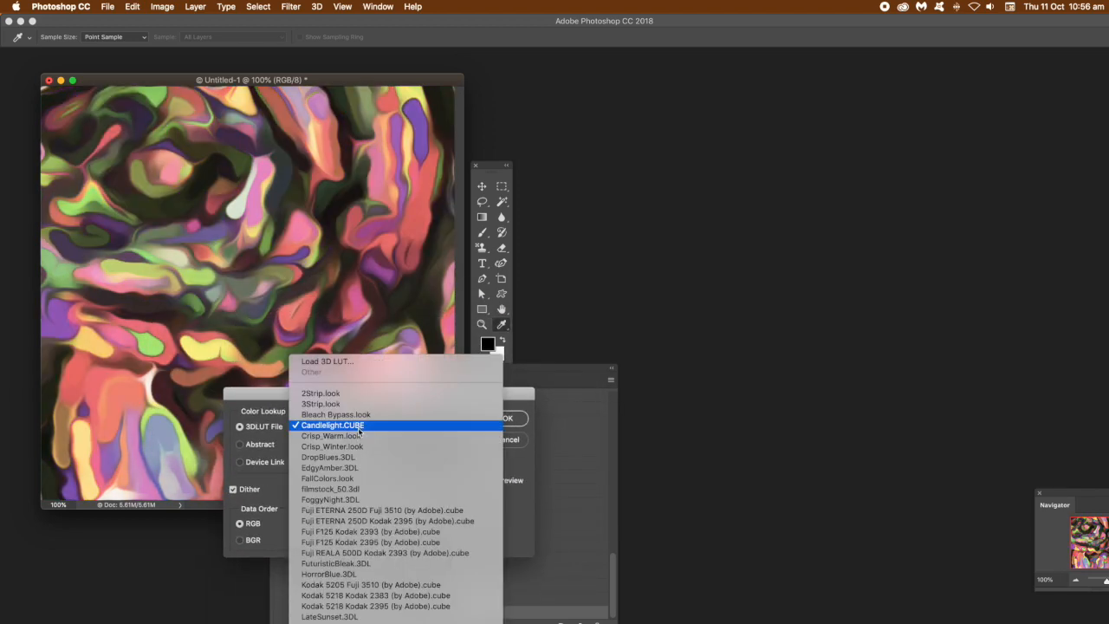
click(357, 492)
- Recolour the artwork by applying the Gold-Blue abstract profile in Color Lookup
click(358, 442)
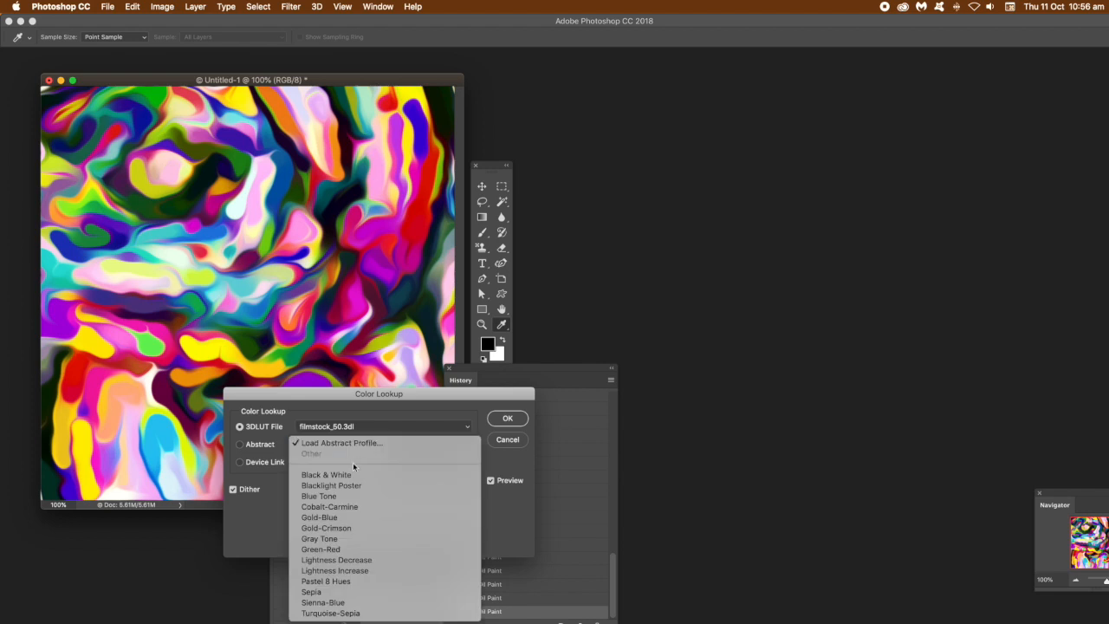
click(344, 519)
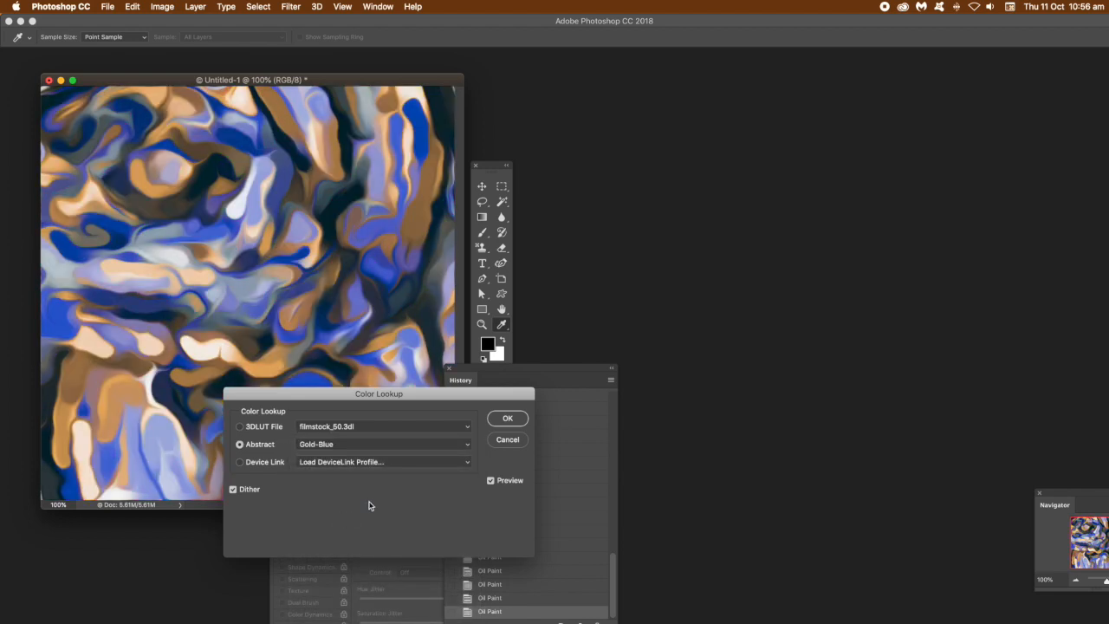
click(509, 419)
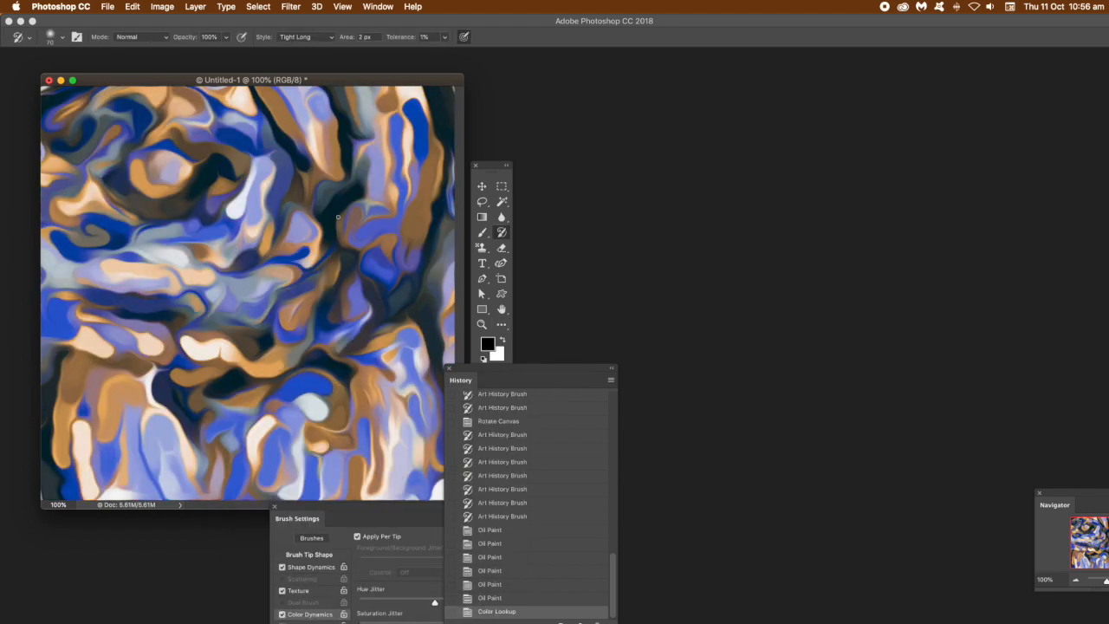